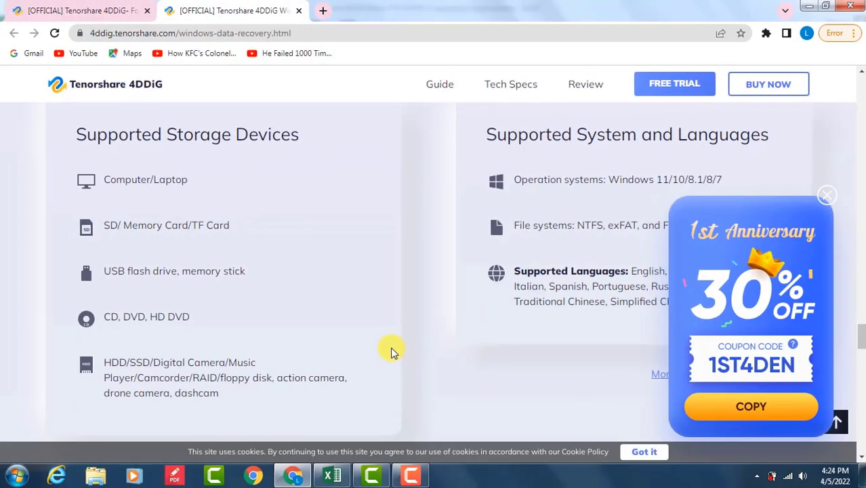
Examine the Windows Data Recovery page for supported devices, recovery features, video repair and usage steps, down to the free download offer
scroll(391, 351, up, 15)
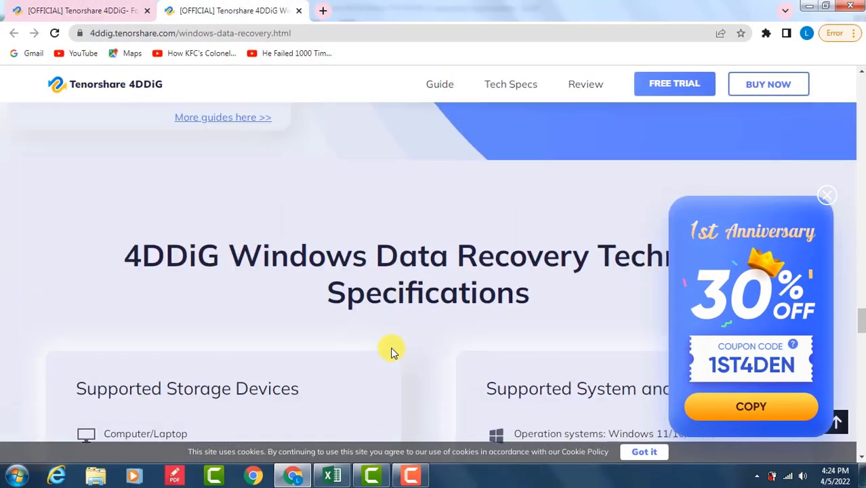
scroll(394, 352, down, 10)
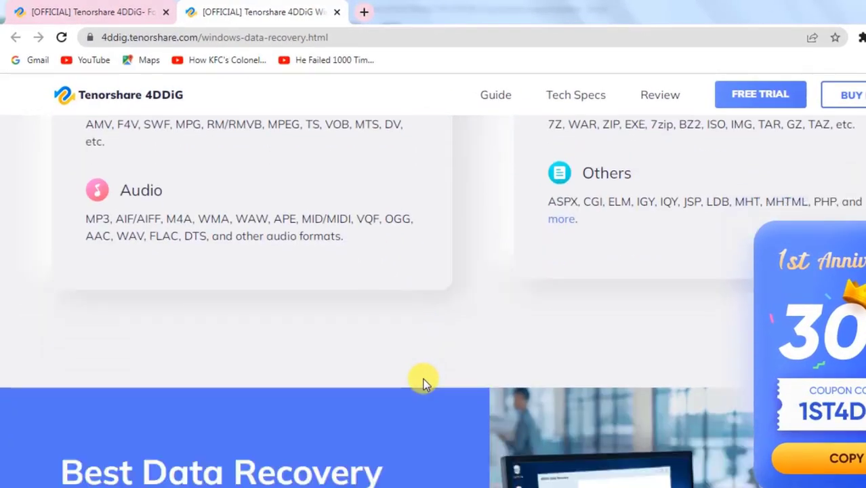
scroll(422, 383, down, 5)
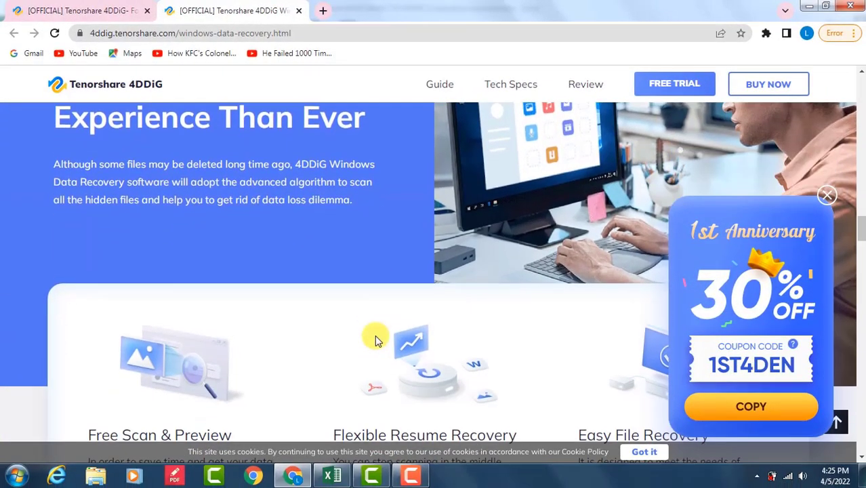
scroll(377, 338, down, 4)
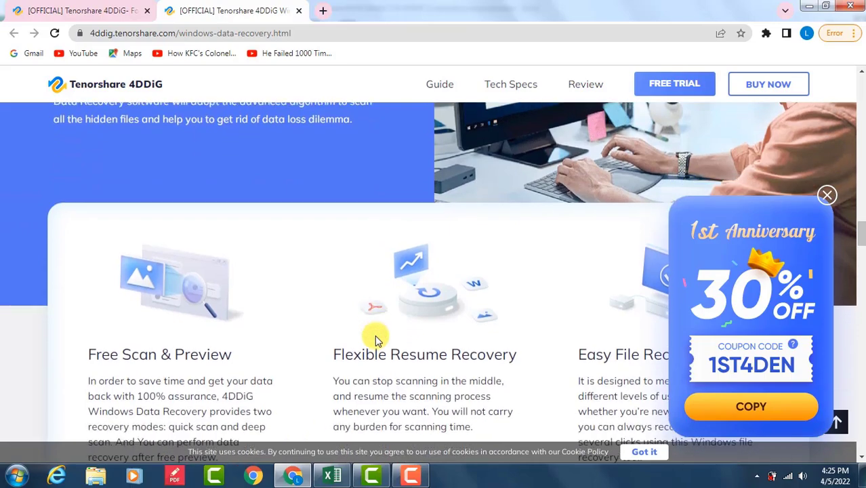
scroll(378, 338, down, 4)
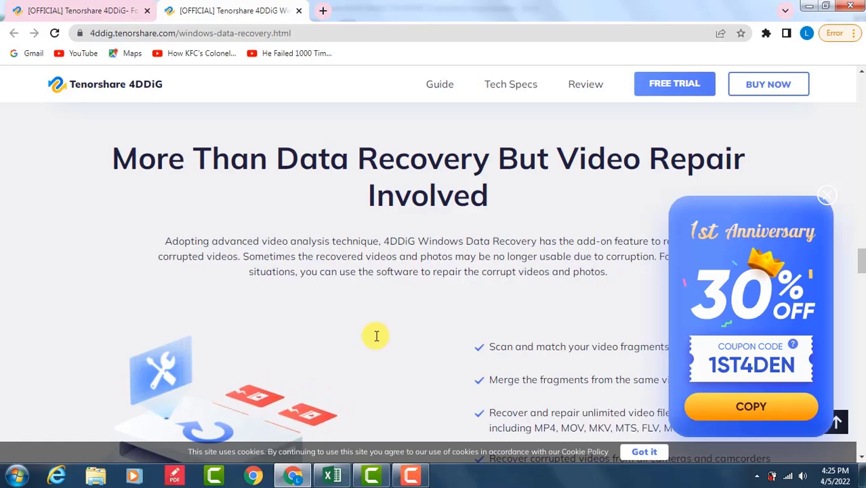
scroll(435, 247, down, 3)
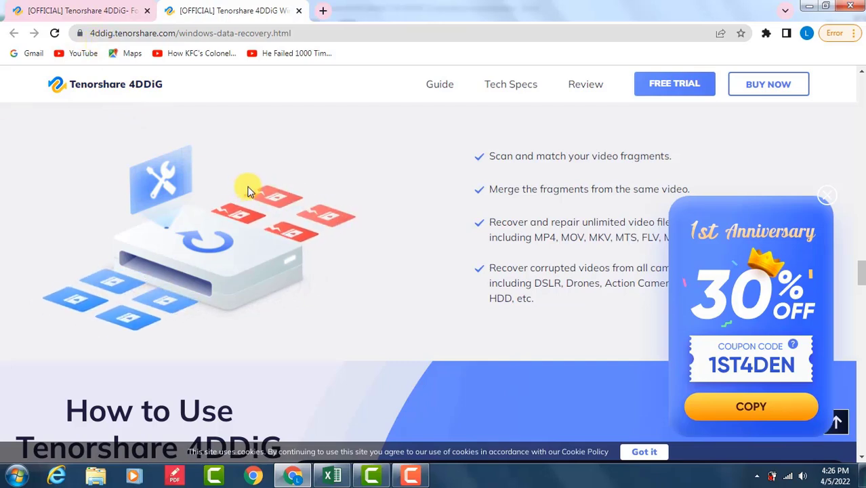
scroll(414, 294, down, 1)
scroll(414, 294, down, 10)
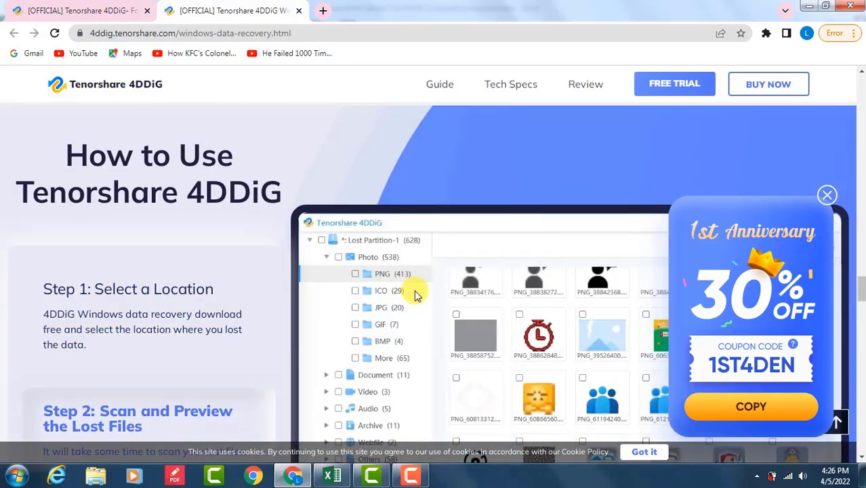
scroll(415, 292, down, 8)
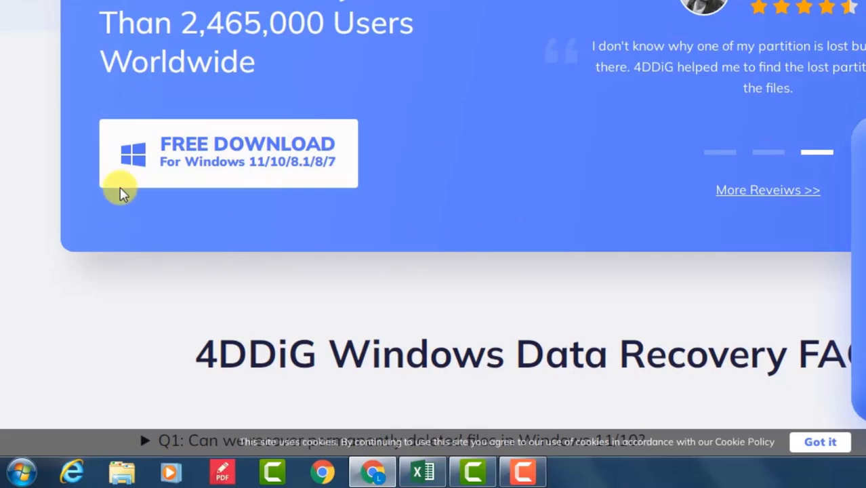
Download the free Windows version of Tenorshare 4DDiG and show the downloaded installer in its folder
click(284, 163)
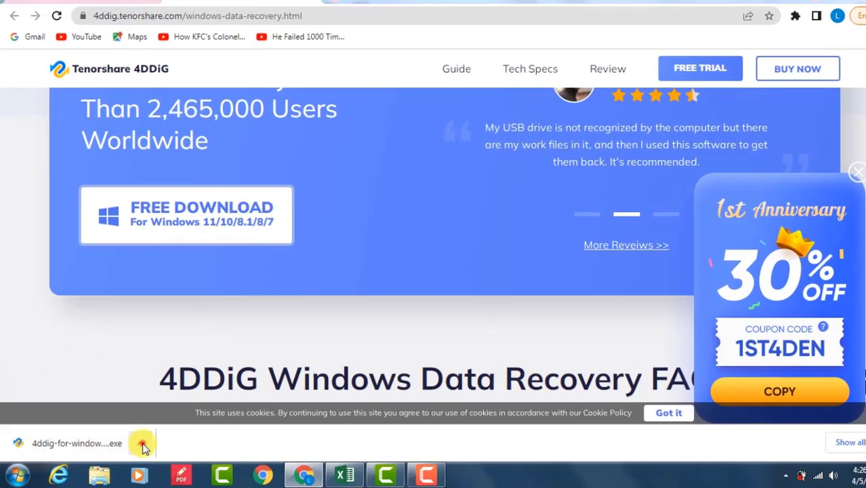
click(137, 447)
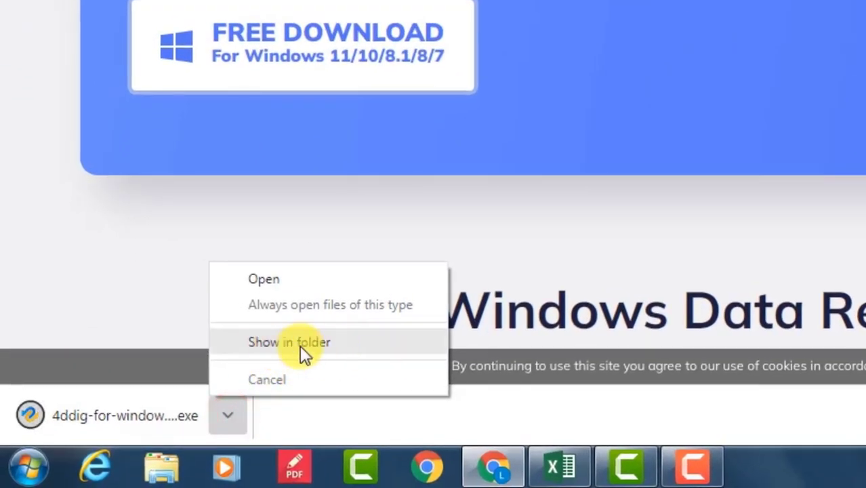
click(326, 347)
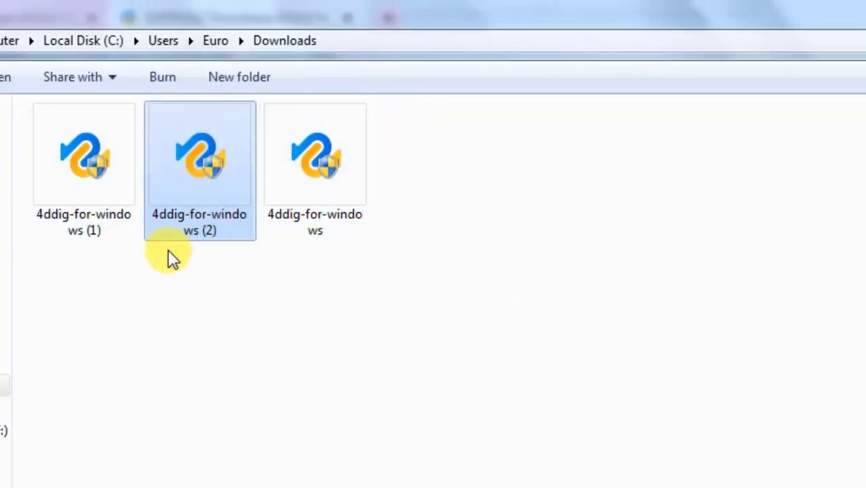
Install Tenorshare 4DDiG by running 4ddig-for-windows (2) as administrator with the license agreement accepted, and launch the program
right_click(200, 149)
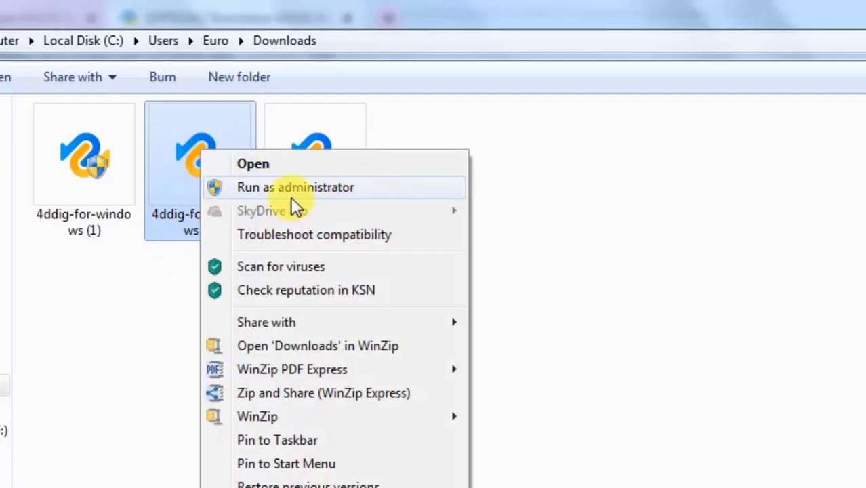
click(342, 187)
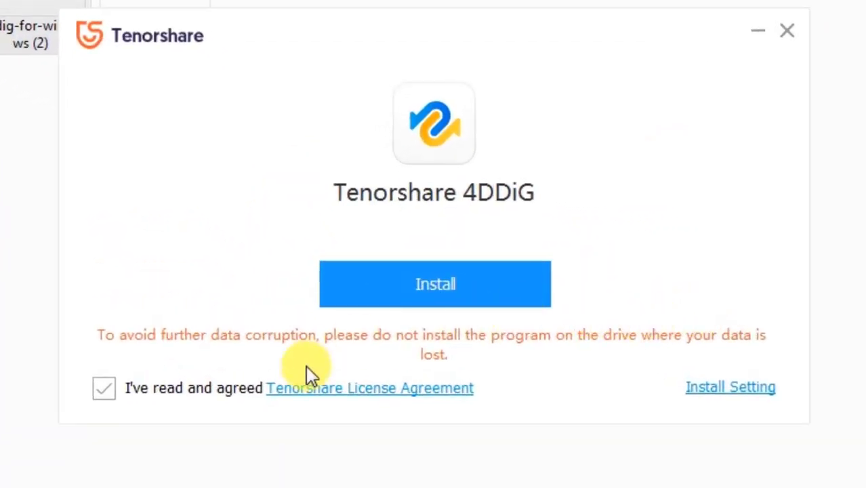
click(101, 392)
click(103, 394)
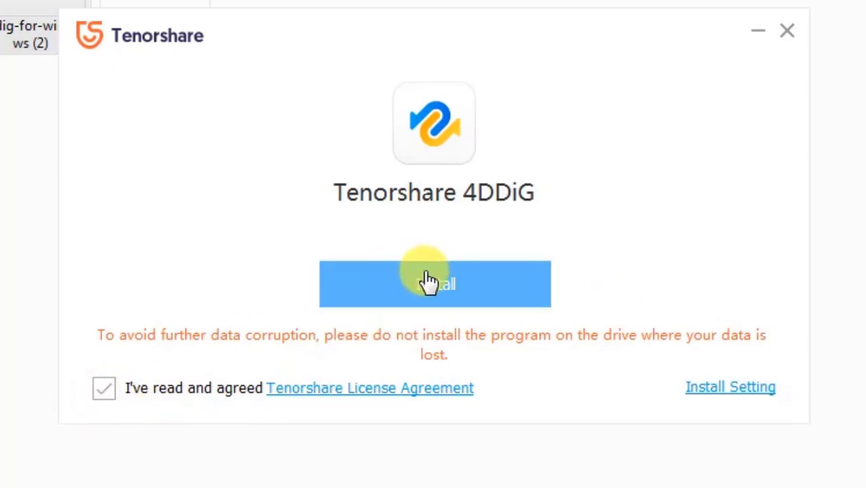
click(508, 296)
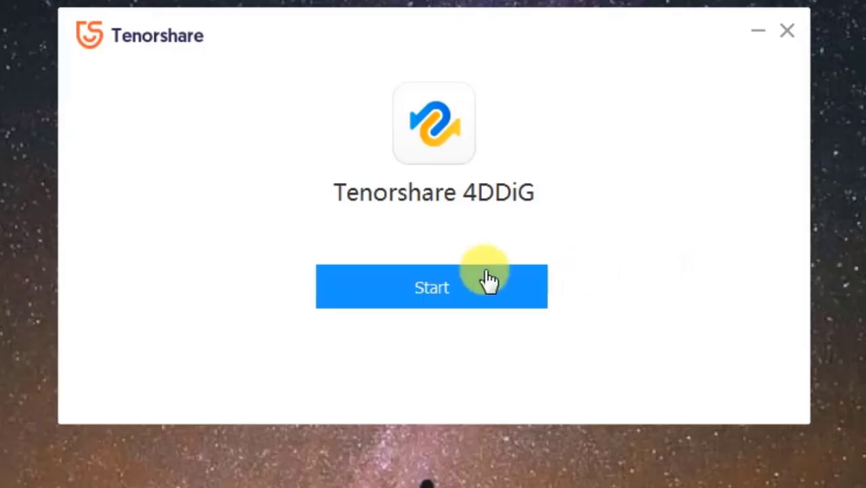
click(425, 303)
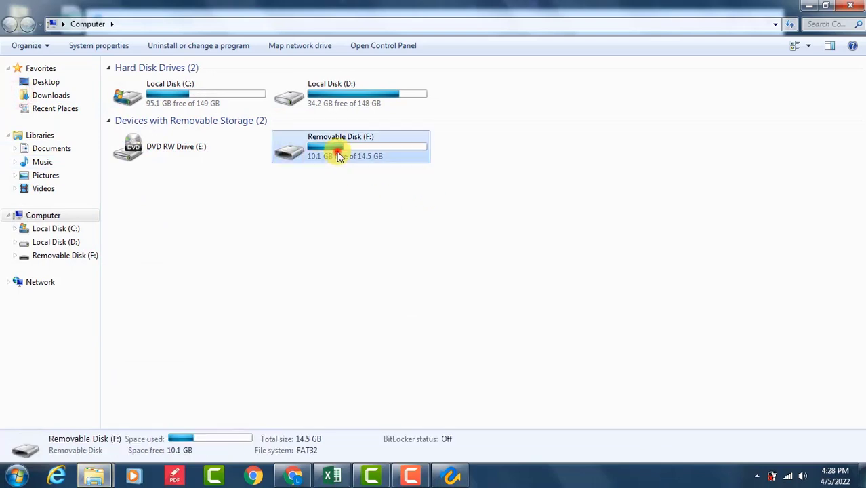
Look through the models folder on Removable Disk (F:) and delete that folder from the drive
double_click(321, 151)
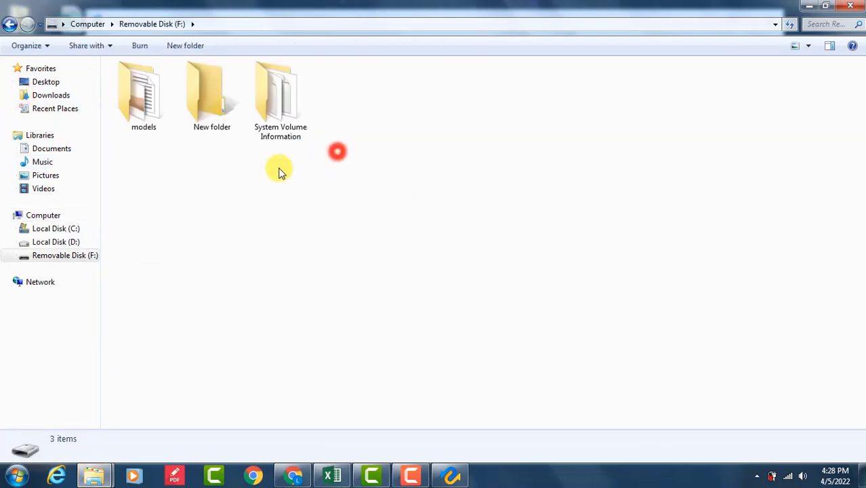
double_click(157, 114)
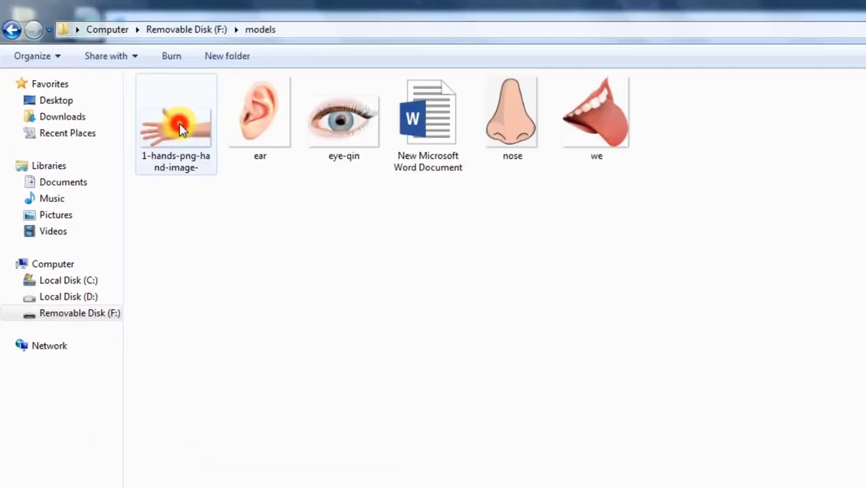
click(13, 31)
right_click(180, 118)
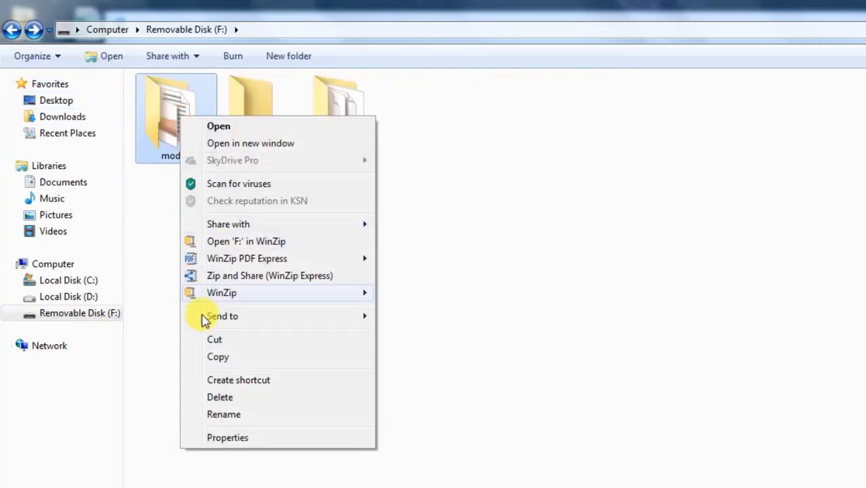
click(220, 396)
click(615, 348)
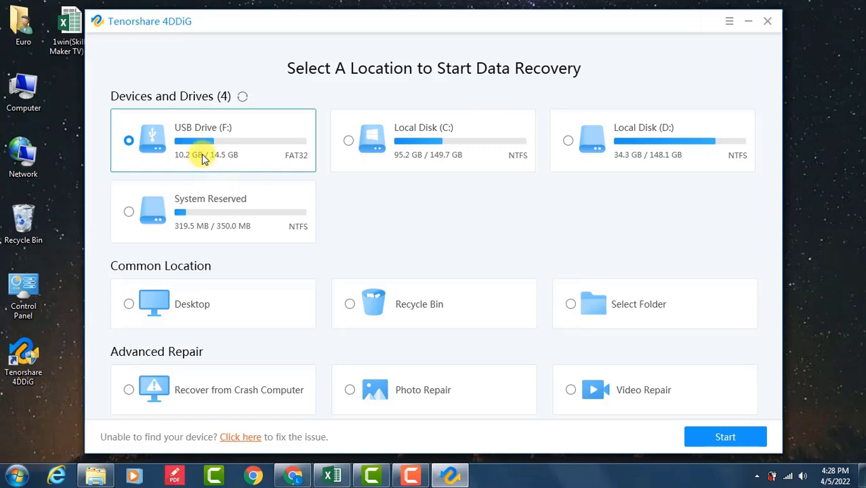
Scan USB Drive (F:) for lost files, limiting the file types to Photo only
click(170, 135)
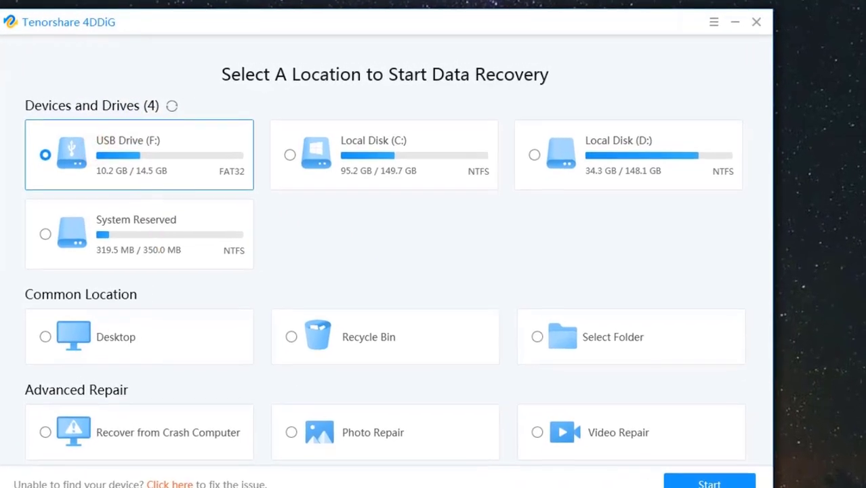
click(715, 472)
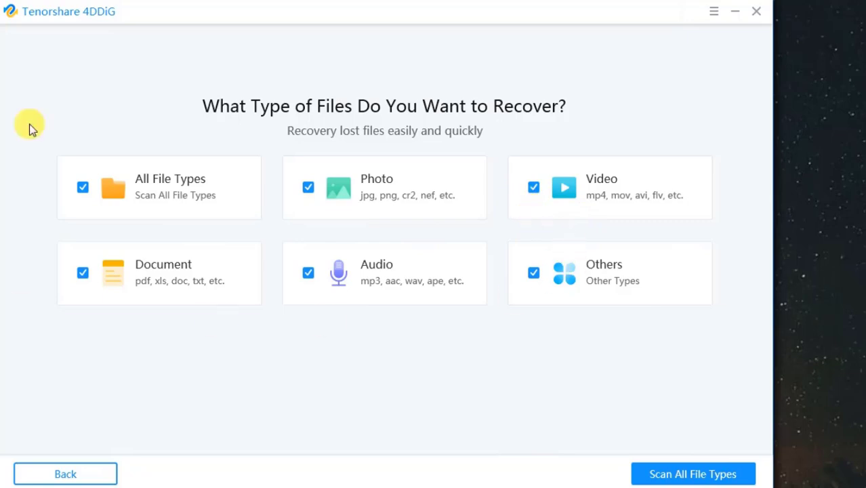
click(85, 188)
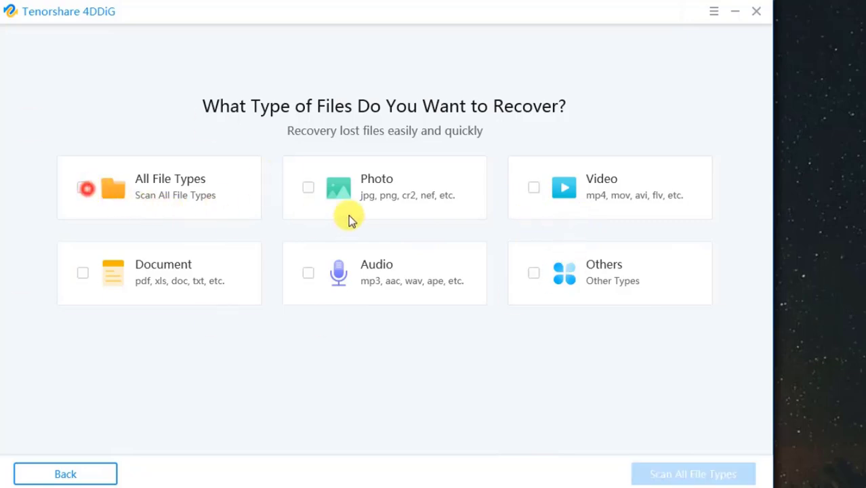
click(308, 188)
click(684, 475)
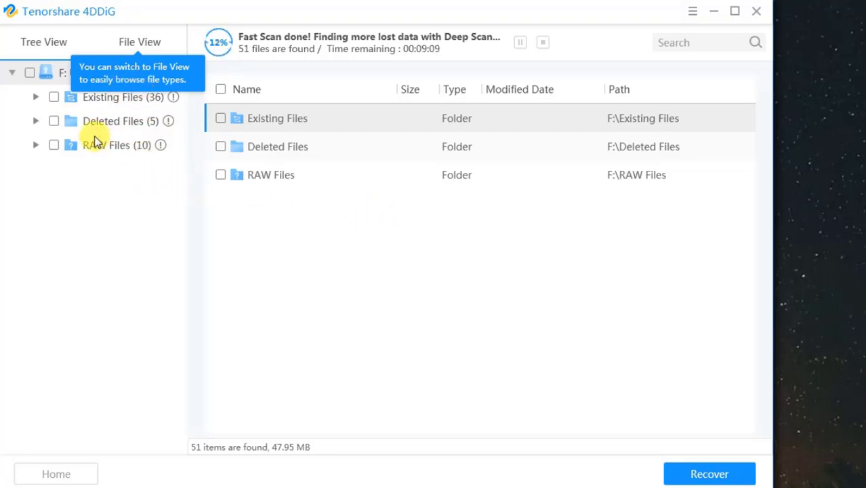
View the files in the #odels folder under Deleted Files and check the Recycle Bin for the deleted images
click(53, 121)
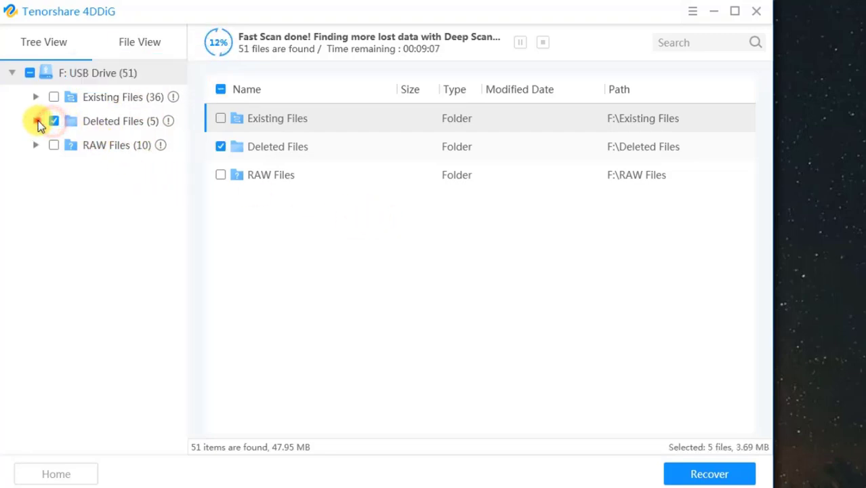
click(37, 121)
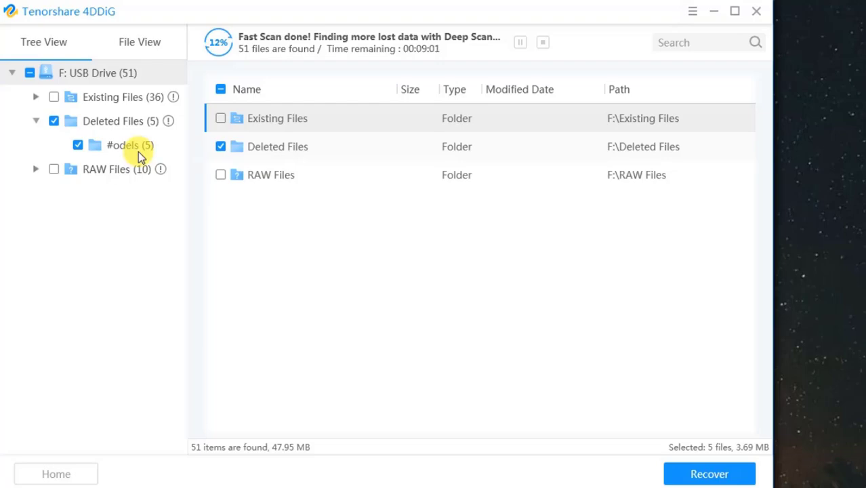
click(108, 148)
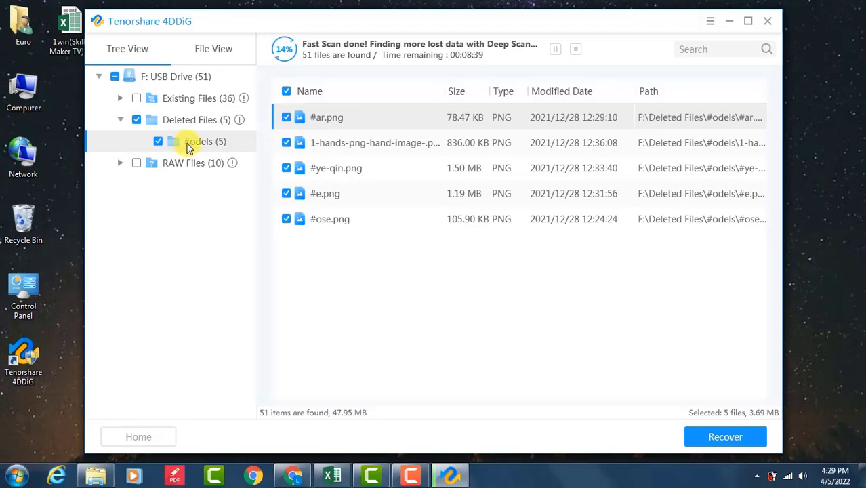
double_click(22, 222)
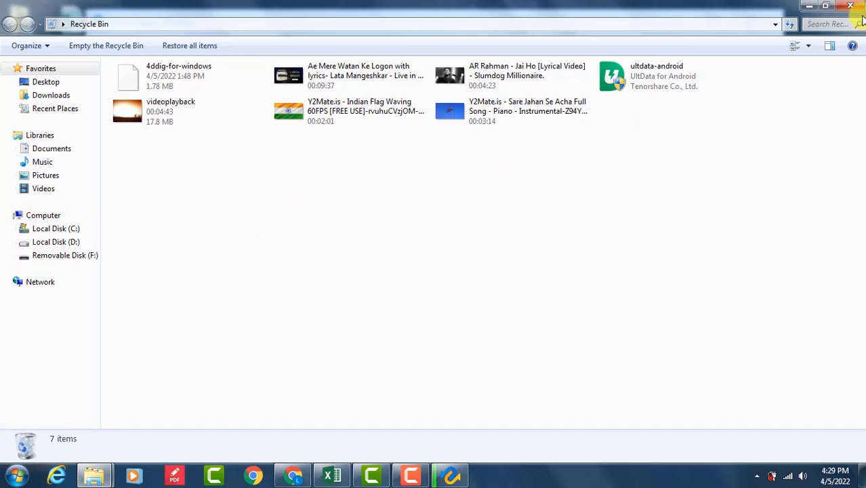
click(856, 8)
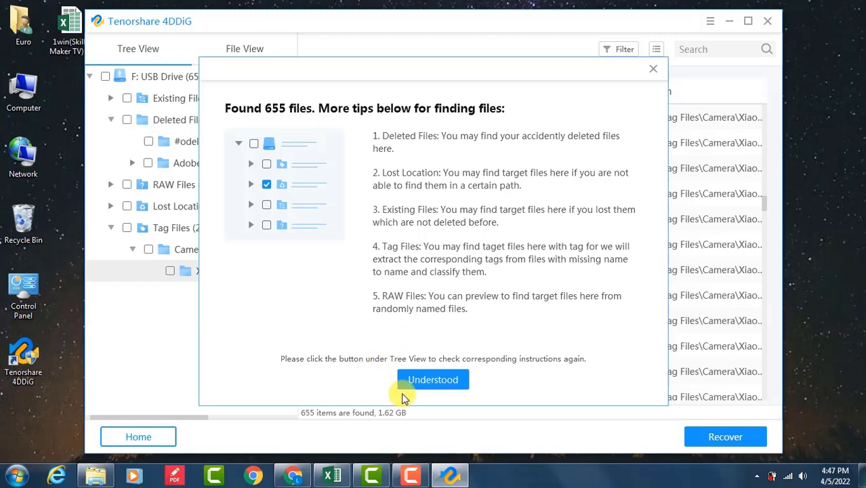
Dismiss the file-finding tips, mark the #odels folder under Deleted Files for recovery and display its files
click(429, 380)
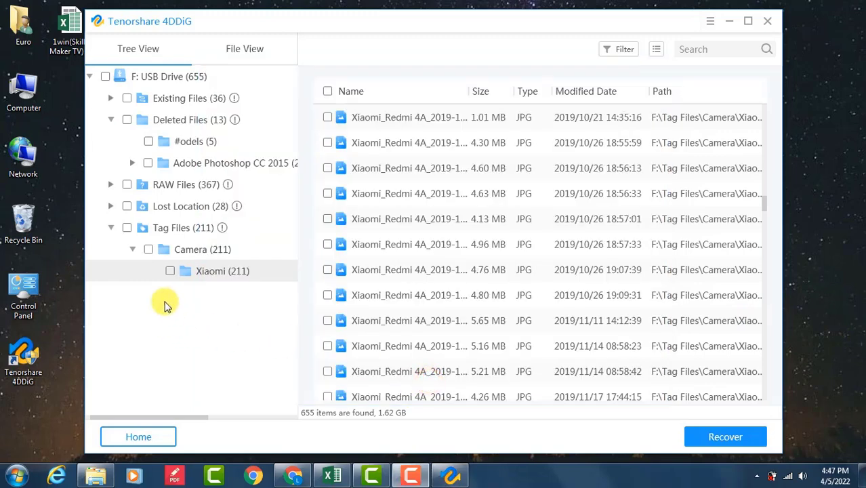
click(149, 141)
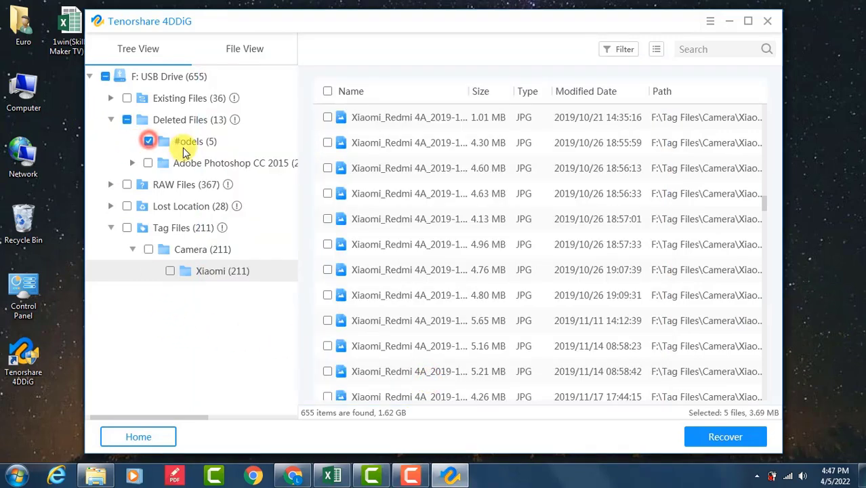
click(184, 141)
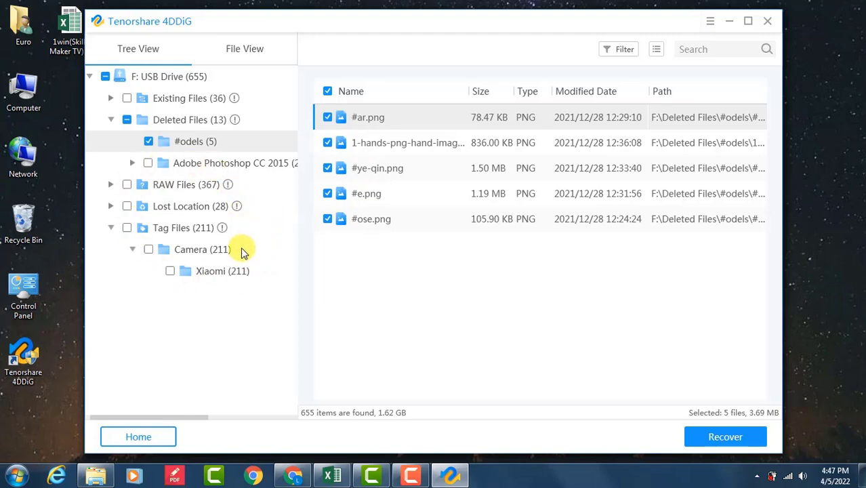
Browse the photos found in the Xiaomi camera folder under Tag Files
click(189, 274)
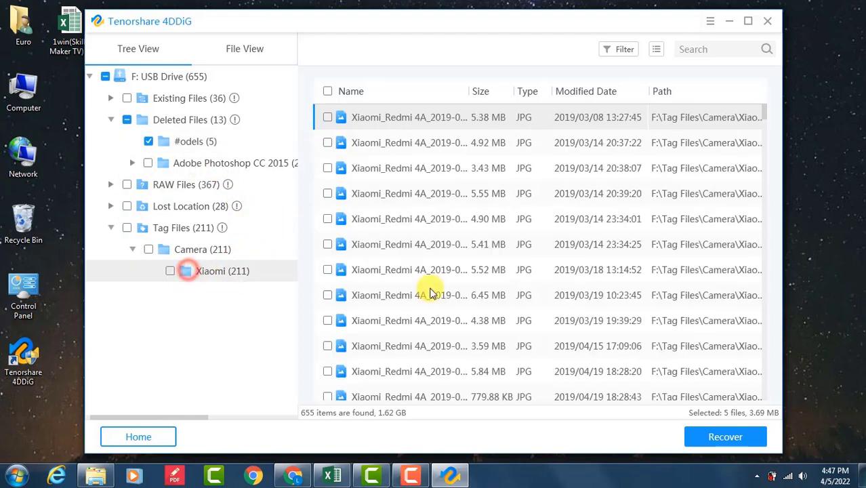
scroll(452, 318, down, 15)
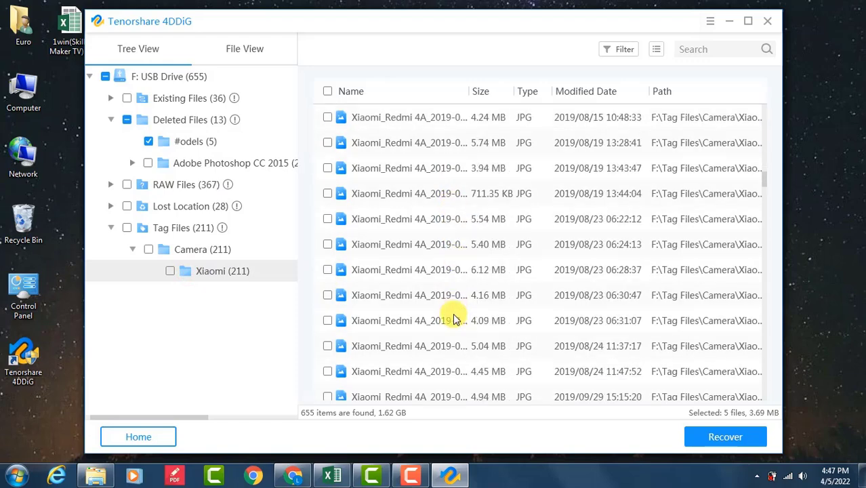
scroll(452, 325, down, 15)
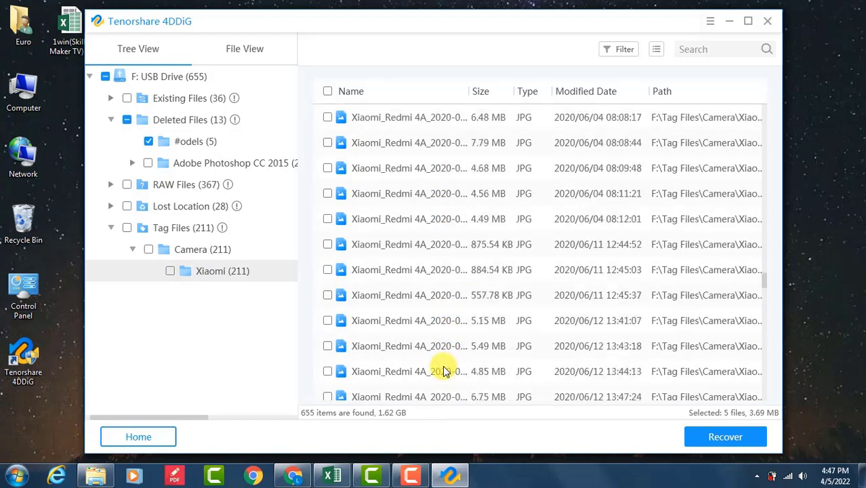
Review the Xiaomi photo list and mark the whole Camera folder under Tag Files for recovery
scroll(443, 370, down, 10)
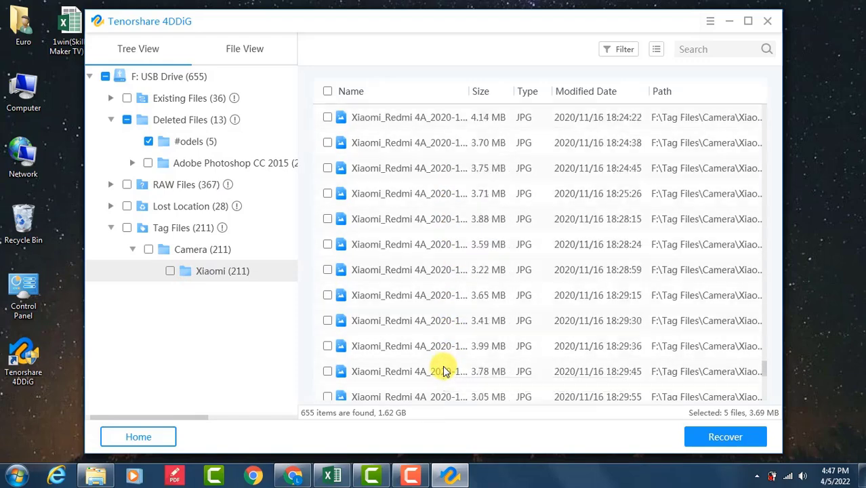
scroll(444, 369, up, 5)
scroll(444, 369, up, 20)
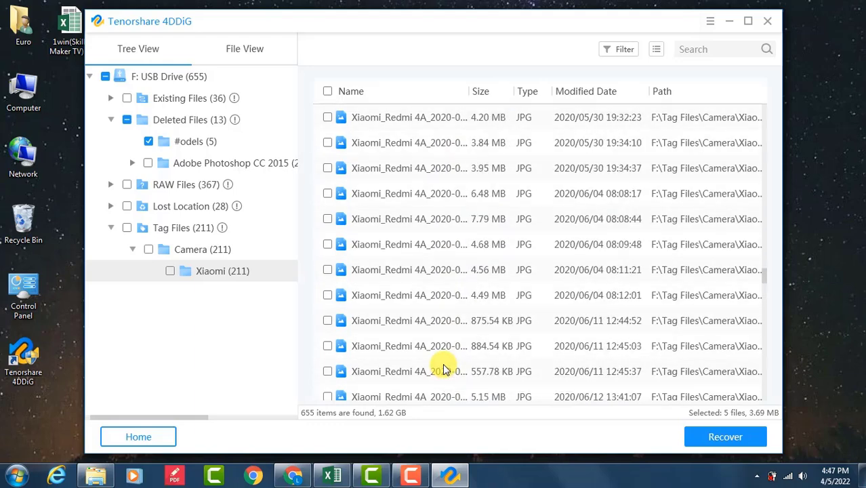
click(148, 250)
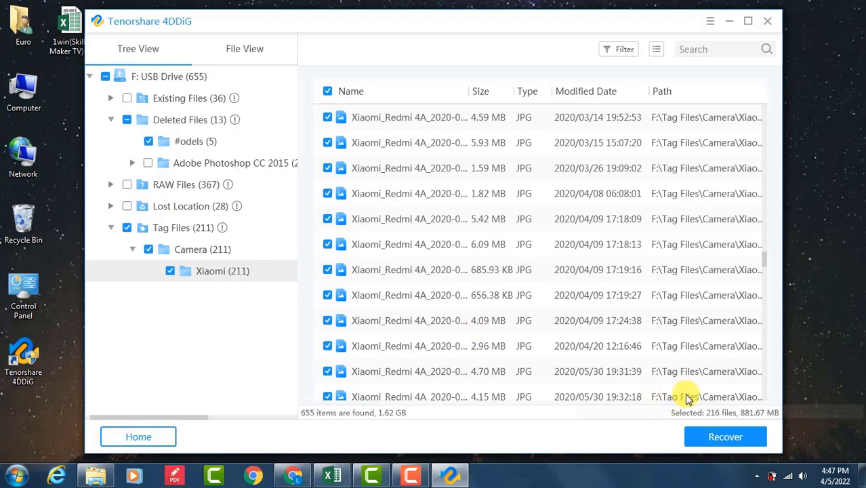
Recover the marked files into a new folder named recovery on Local Disk (D:)
click(721, 435)
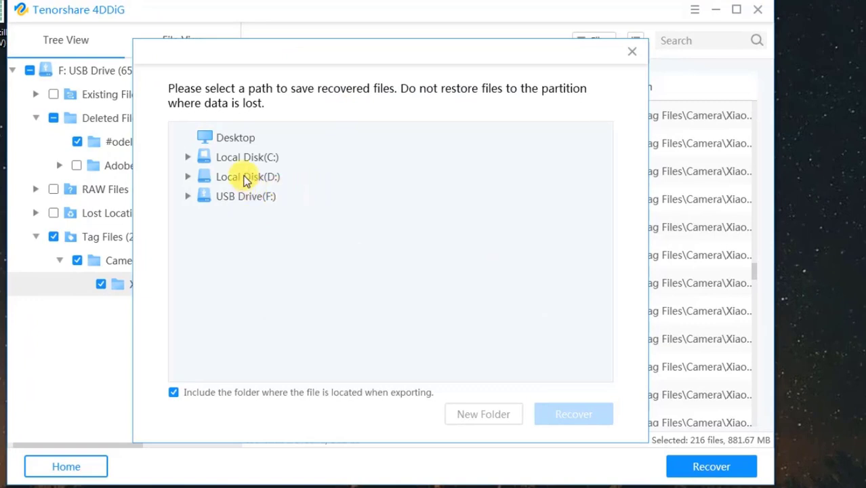
click(245, 177)
click(487, 415)
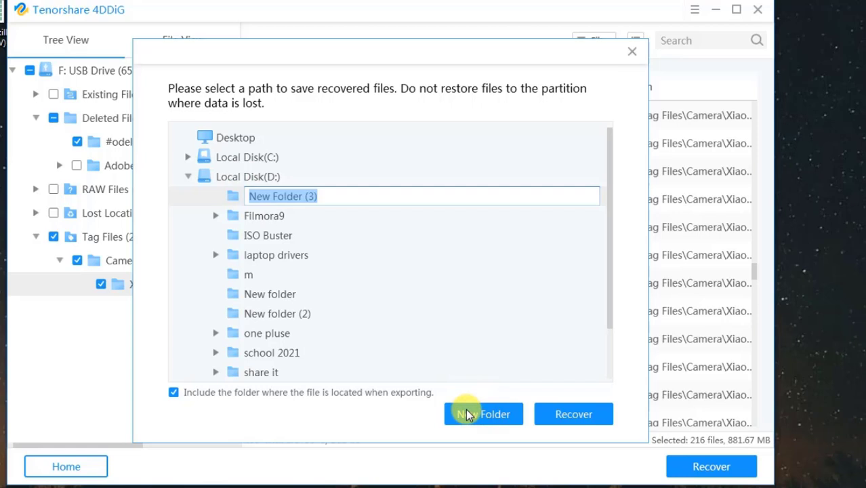
text(recovery)
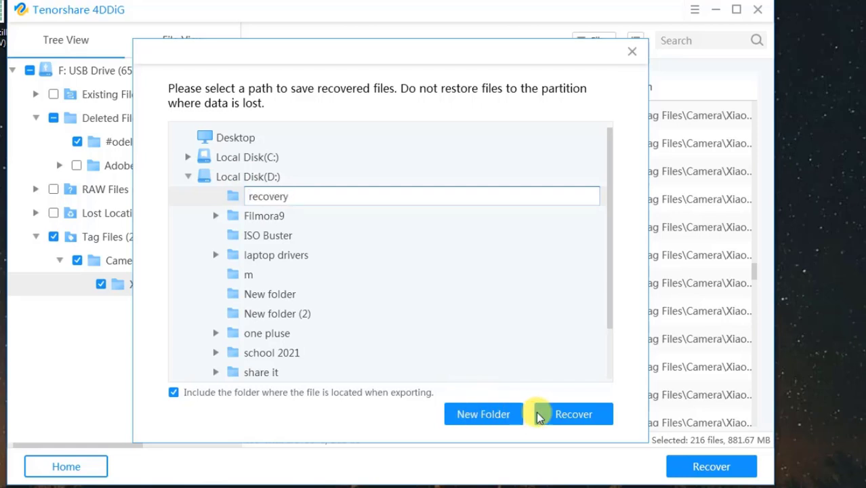
click(561, 413)
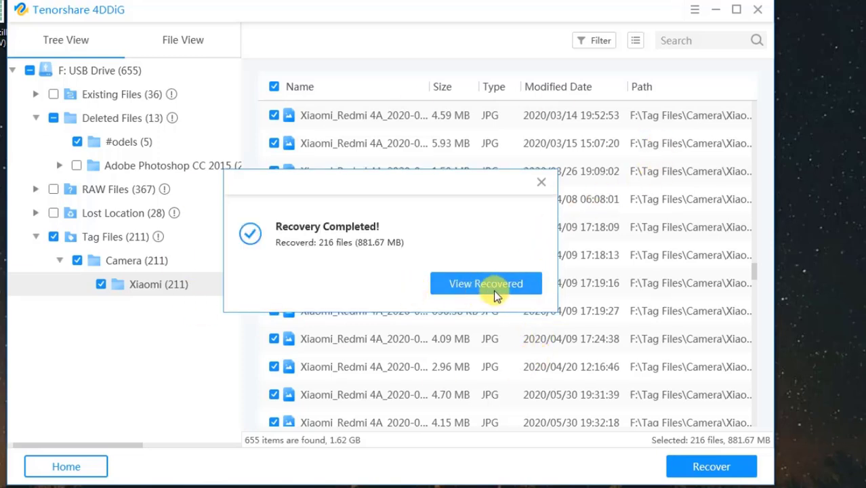
View the recovered files and check the images in the #odels folder under F > Deleted Files
click(484, 294)
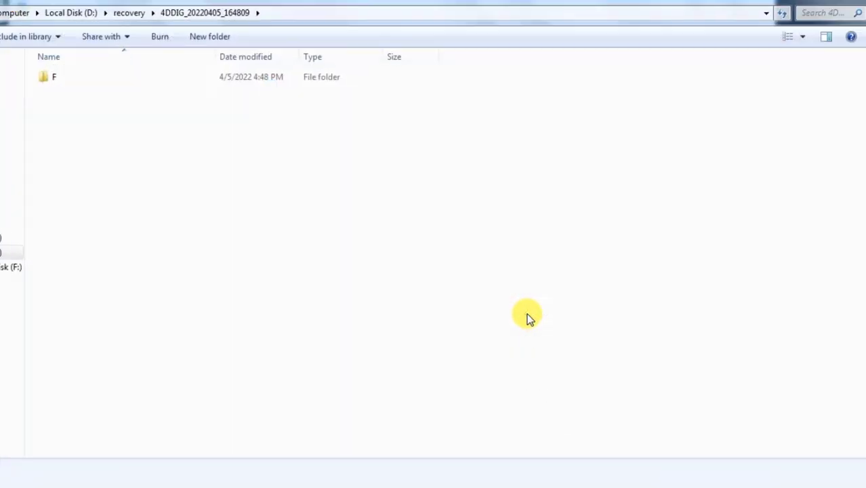
double_click(58, 82)
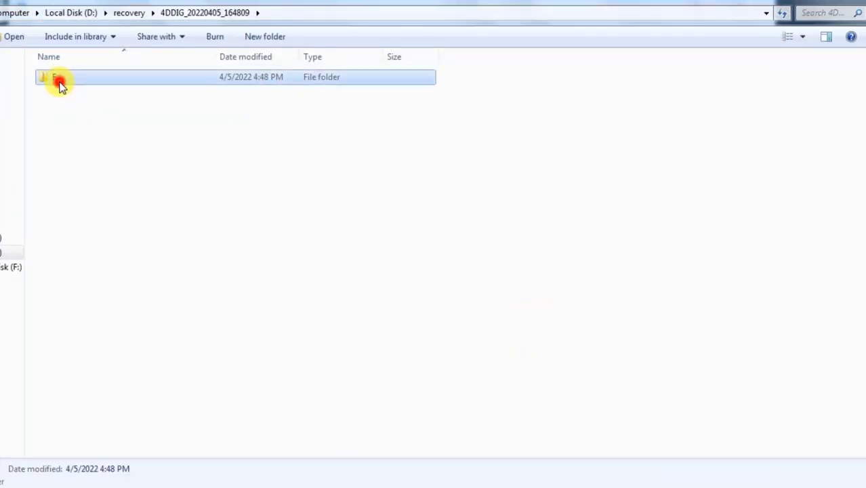
double_click(74, 79)
double_click(77, 78)
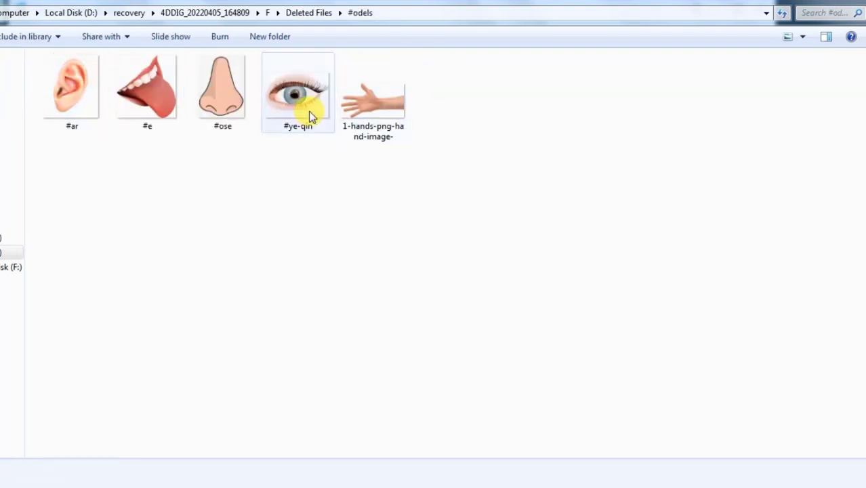
drag(502, 87, 81, 161)
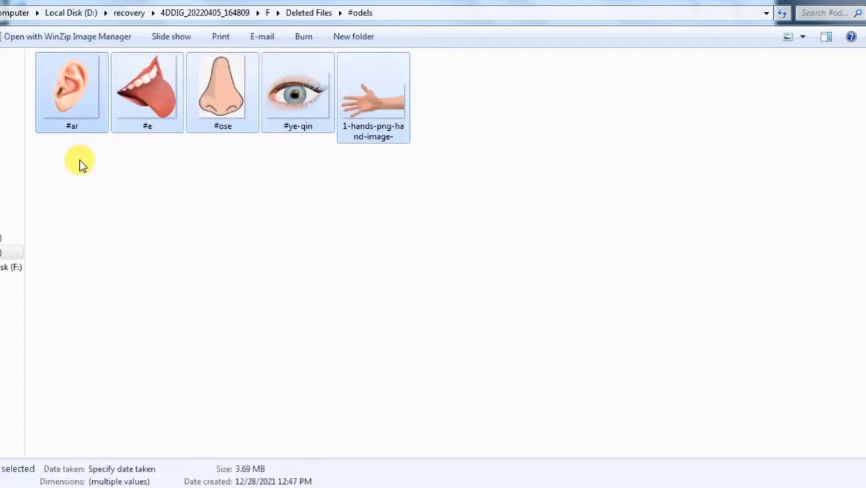
click(601, 184)
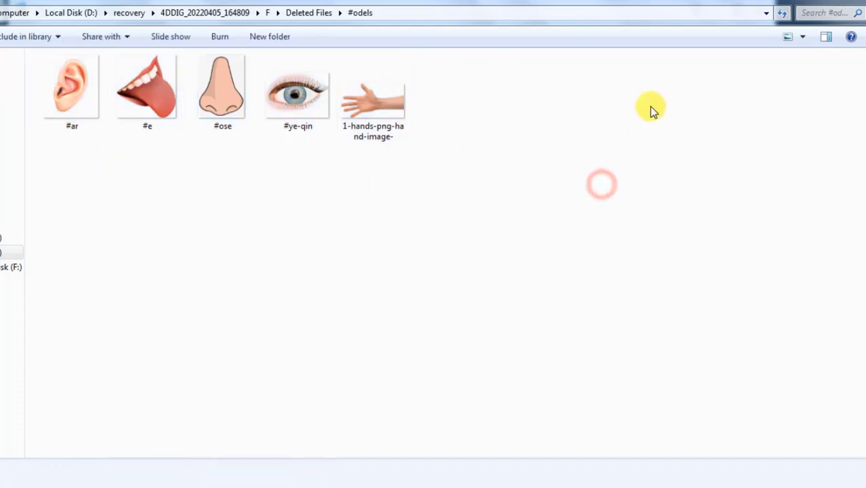
Go back to folder F and view the recovered photos in Tag Files > Camera > Xiaomi
key(BackSpace)
key(BackSpace)
double_click(89, 96)
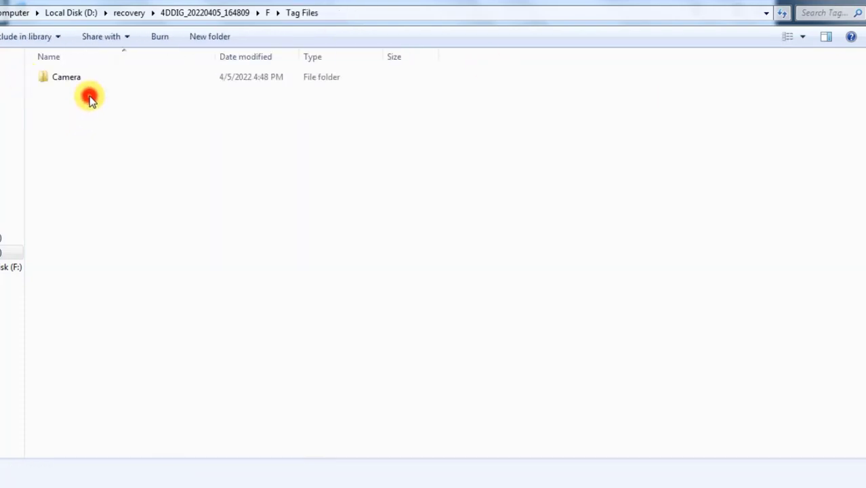
double_click(85, 76)
double_click(115, 80)
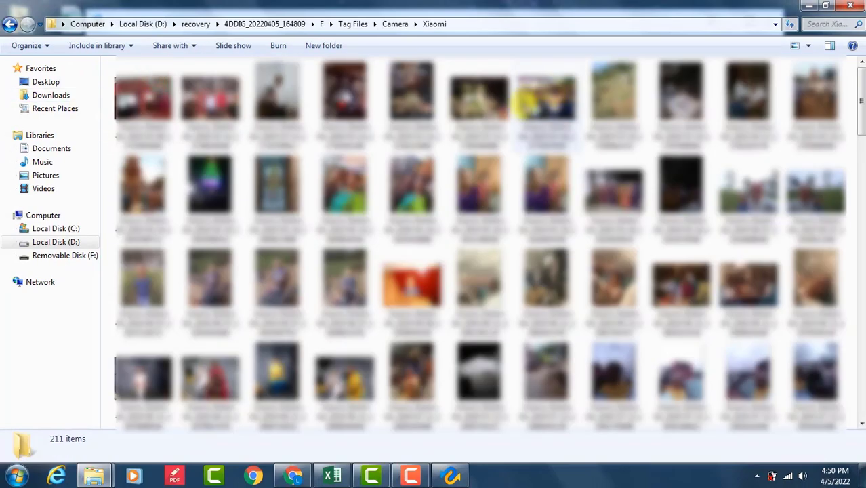
Return to the 4DDIG_20220405_164809 folder, then minimize the File Explorer and Tenorshare 4DDiG windows
key(BackSpace)
key(BackSpace)
key(BackSpace)
key(BackSpace)
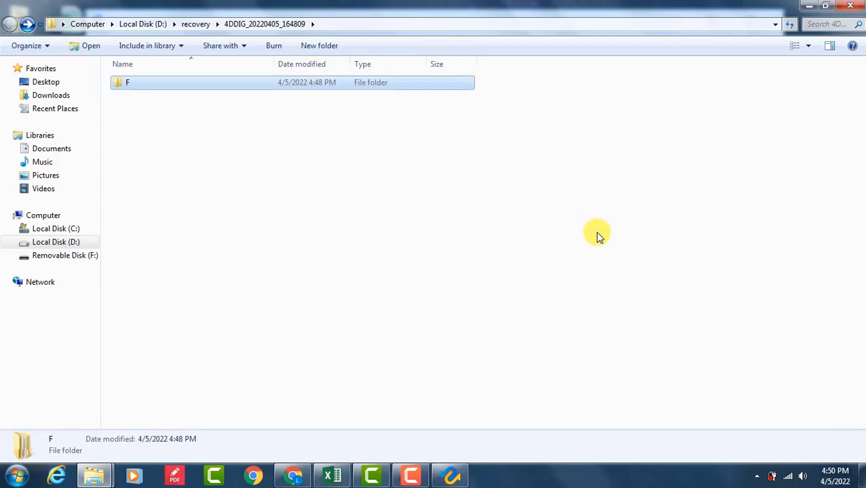
click(807, 6)
click(460, 479)
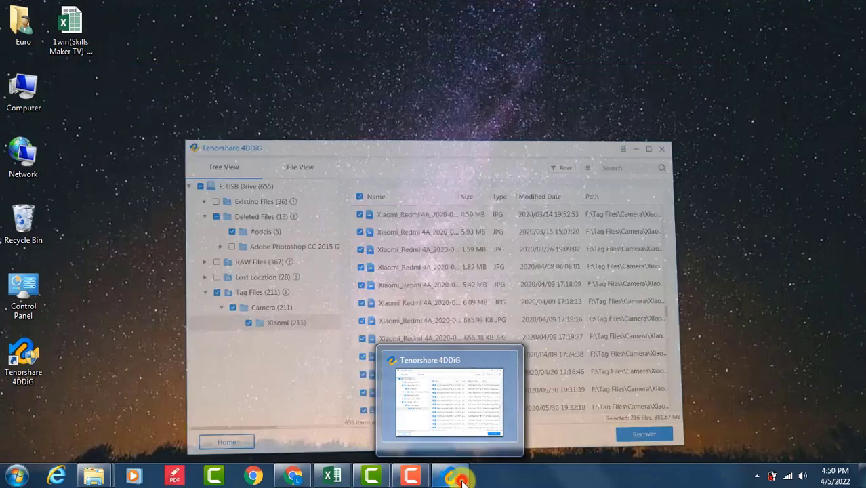
Switch to Chrome and look through the 4DDiG Windows Data Recovery page, including its FAQs, supported devices and video repair sections
click(304, 477)
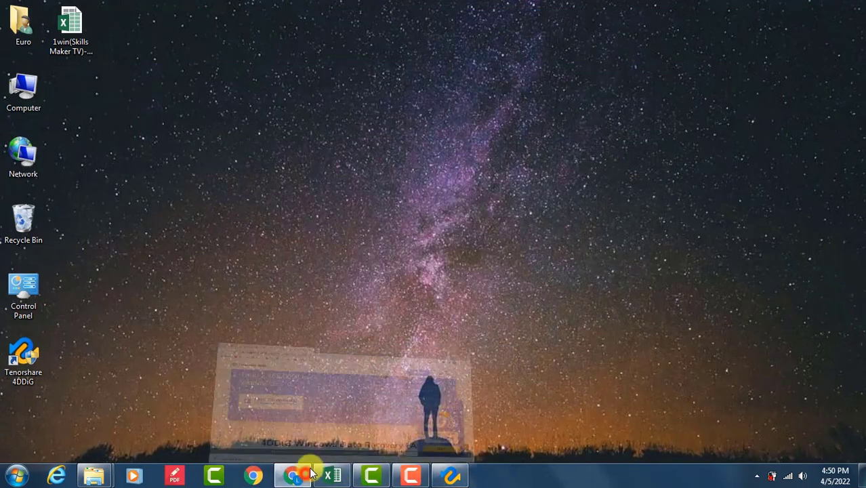
scroll(518, 319, down, 4)
scroll(518, 327, down, 8)
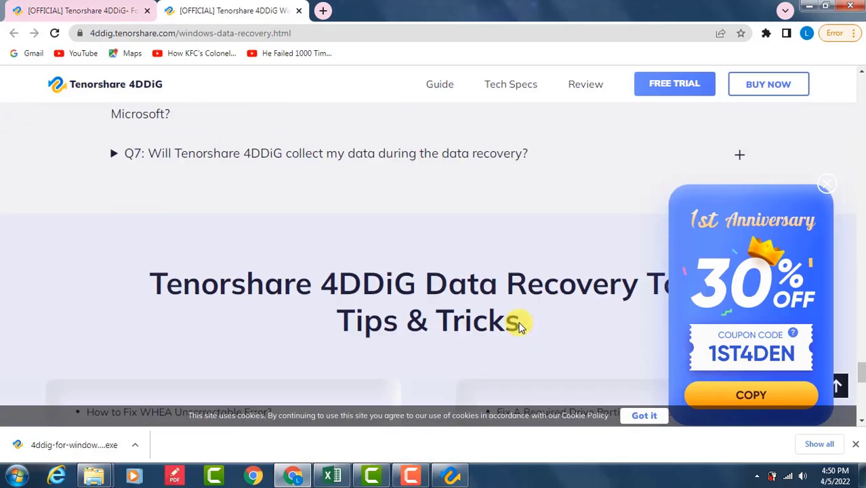
scroll(518, 330, down, 5)
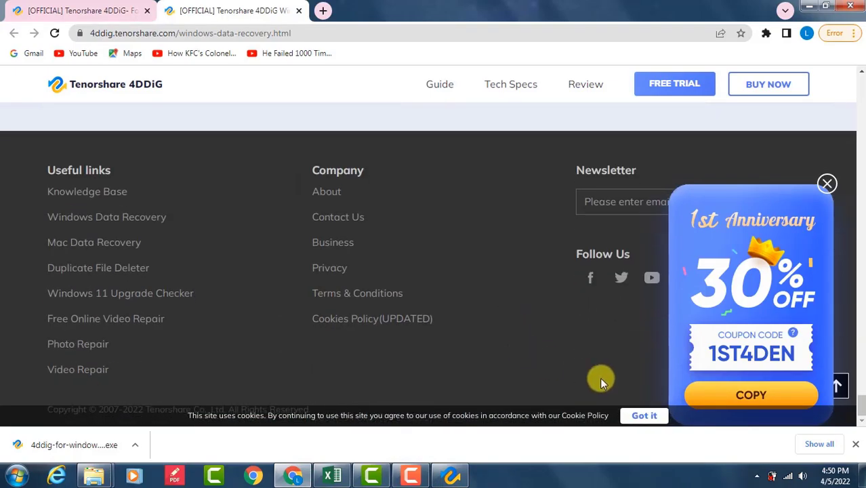
scroll(420, 288, up, 12)
scroll(420, 290, up, 1)
scroll(420, 291, up, 10)
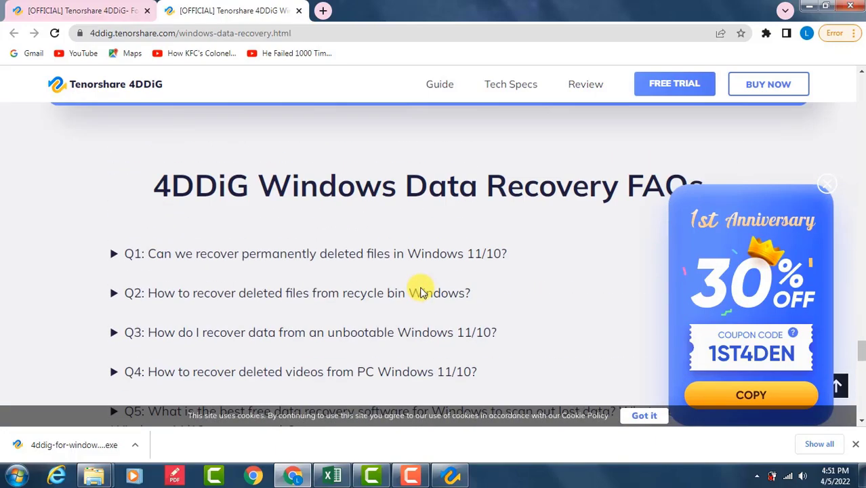
scroll(420, 291, up, 6)
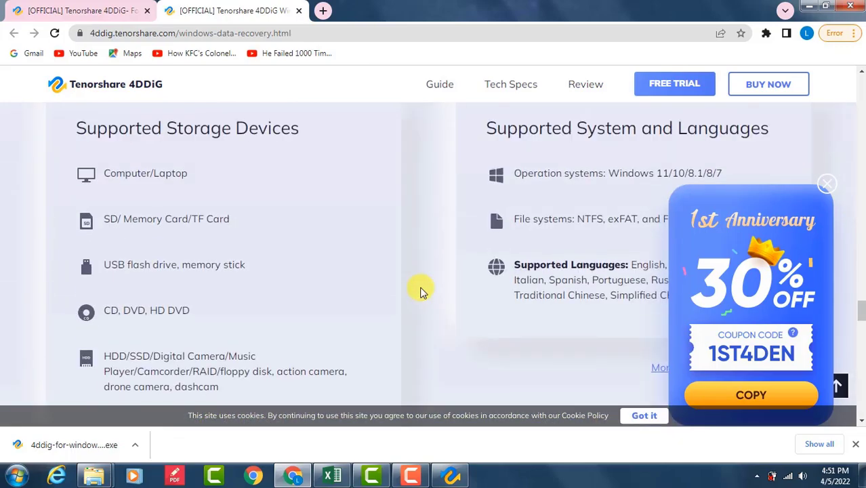
scroll(420, 291, up, 4)
scroll(420, 292, up, 6)
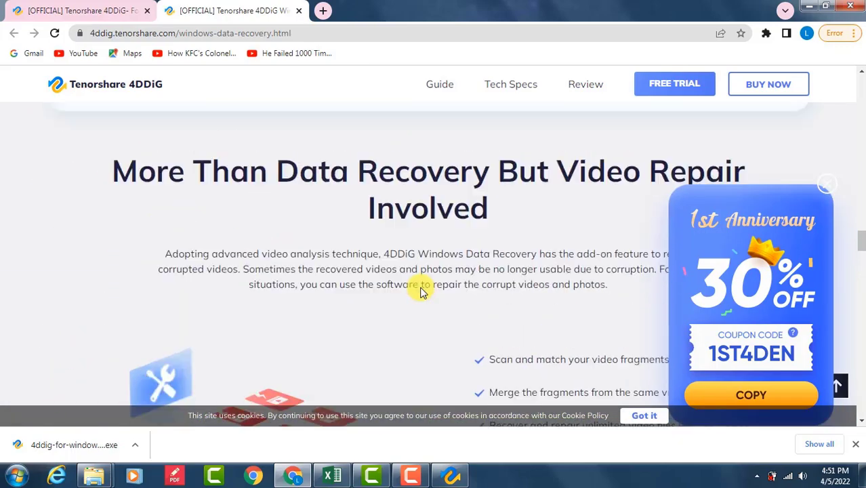
scroll(419, 291, up, 8)
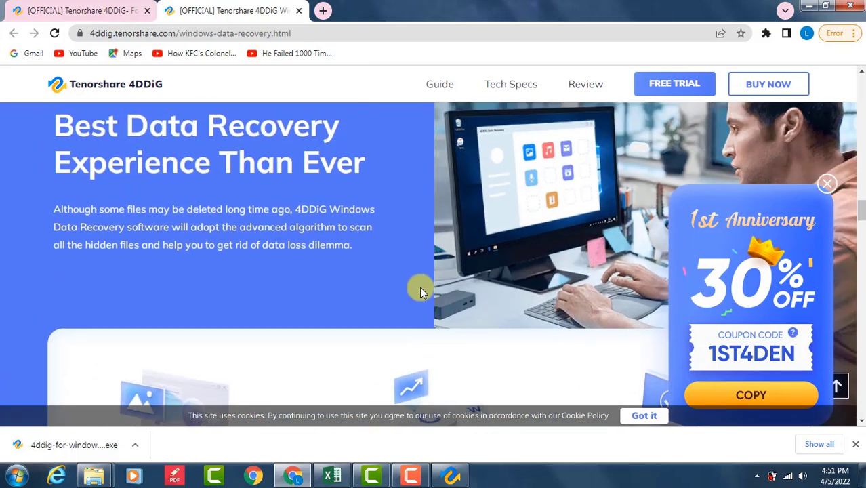